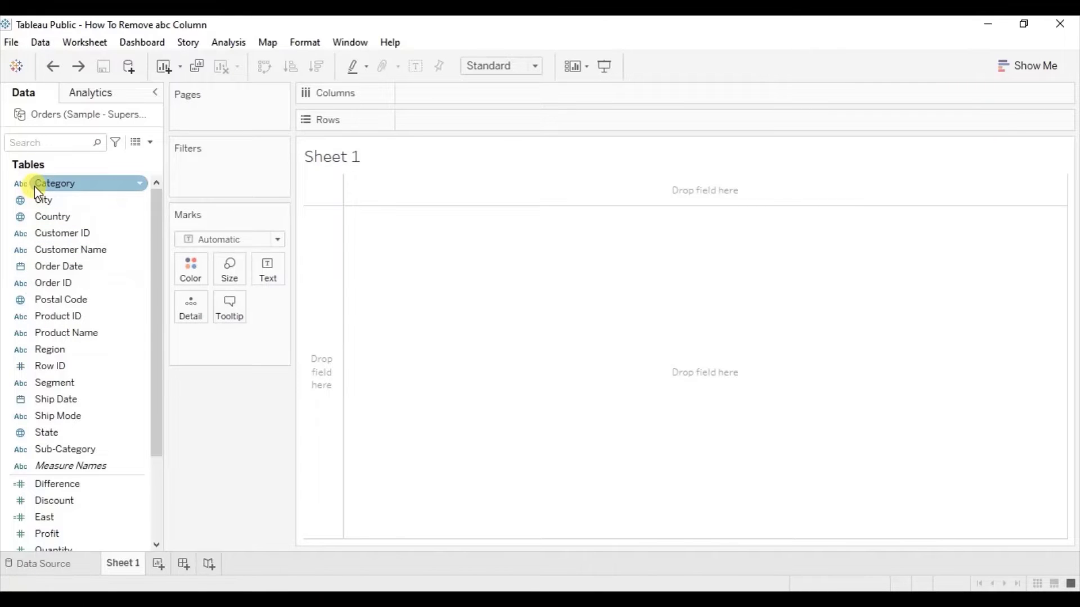
Put Category then Sub-Category on Rows, making a 17-row text table with an Abc column
mouse_move(34, 185)
left_mouse_down()
mouse_move(455, 120)
mouse_move(441, 121)
left_mouse_up()
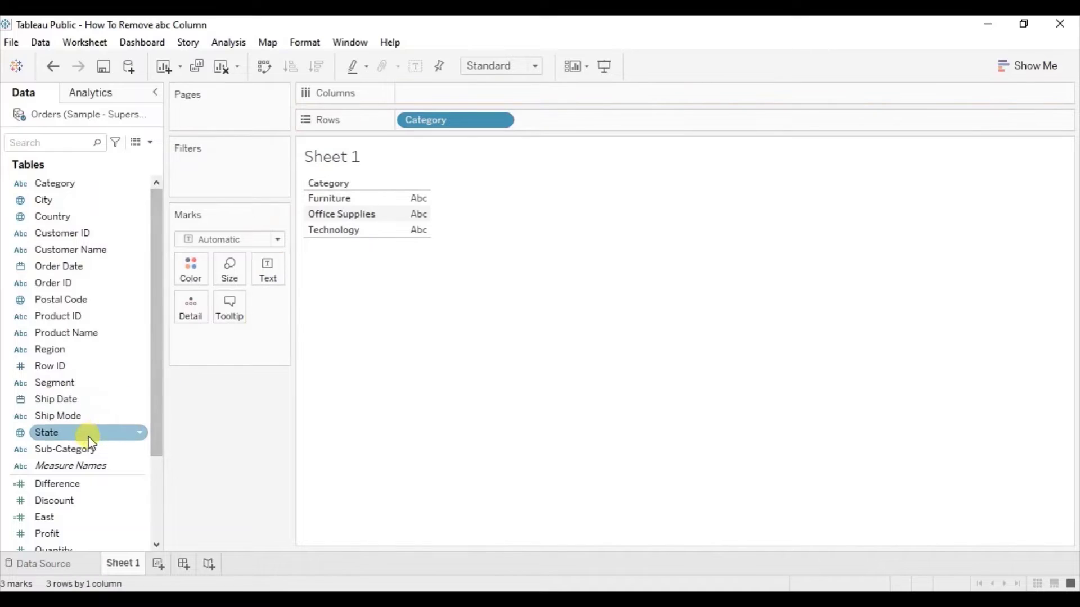
mouse_move(72, 448)
left_mouse_down()
mouse_move(498, 147)
mouse_move(569, 118)
left_mouse_up()
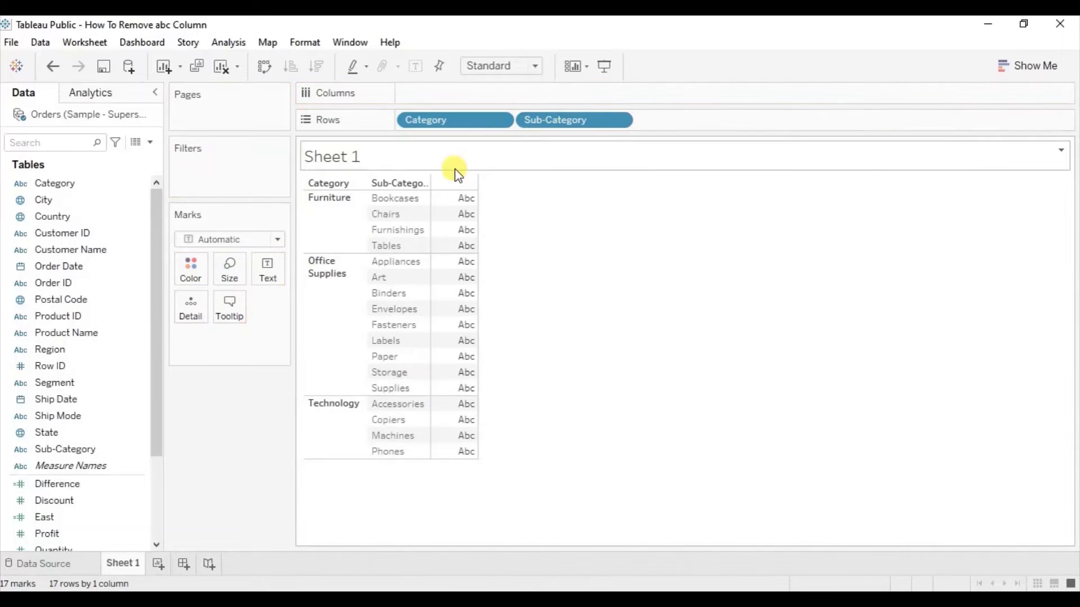
mouse_move(460, 222)
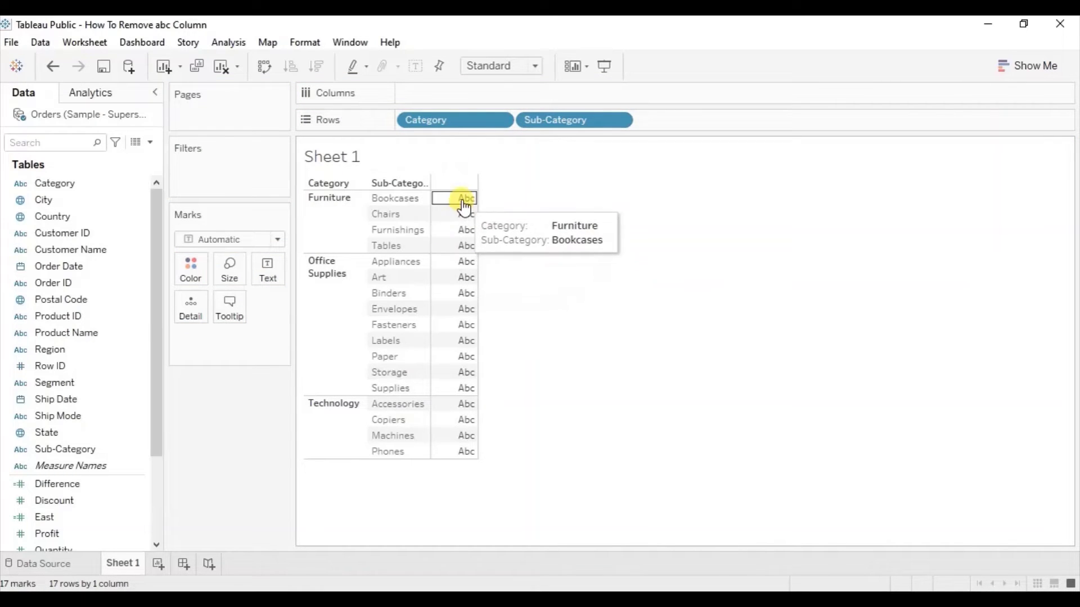
mouse_move(464, 303)
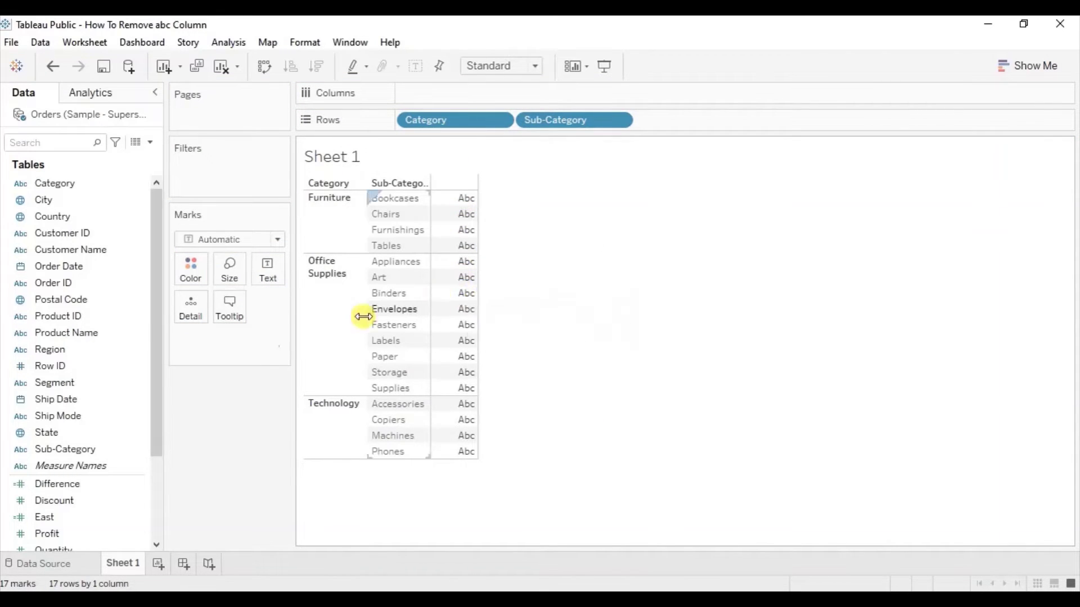
scroll(146, 383, "down", 3)
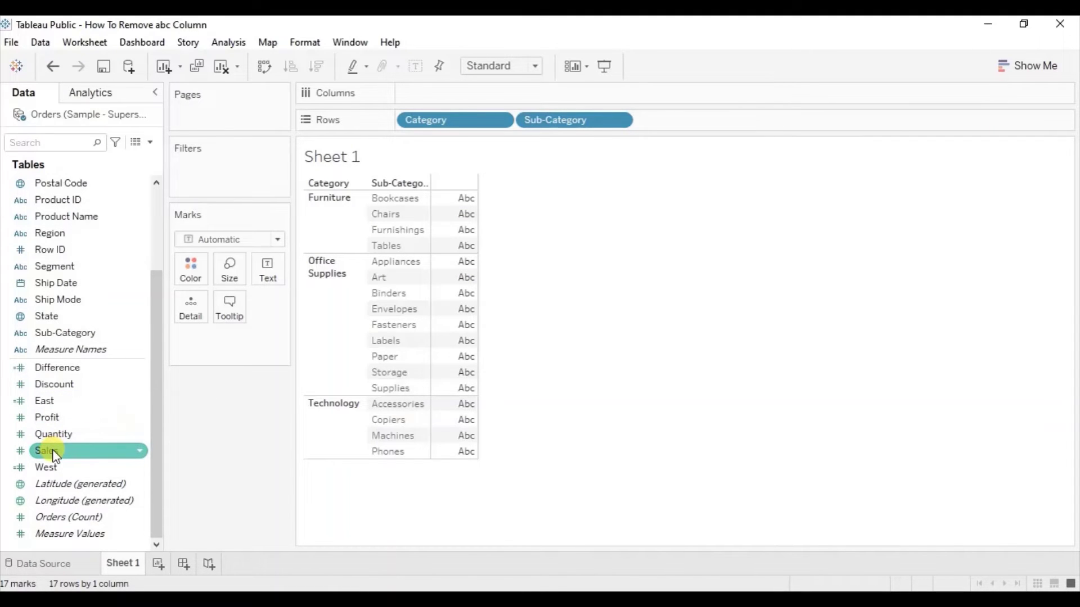
left_click_drag(53, 456, 267, 271)
mouse_move(456, 265)
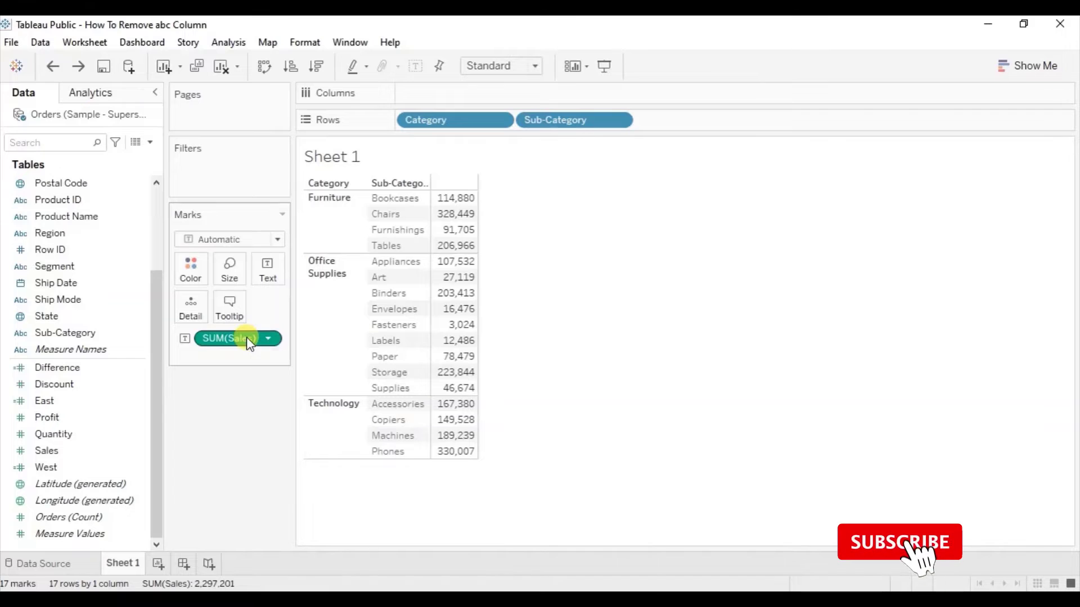
left_click_drag(247, 338, 247, 432)
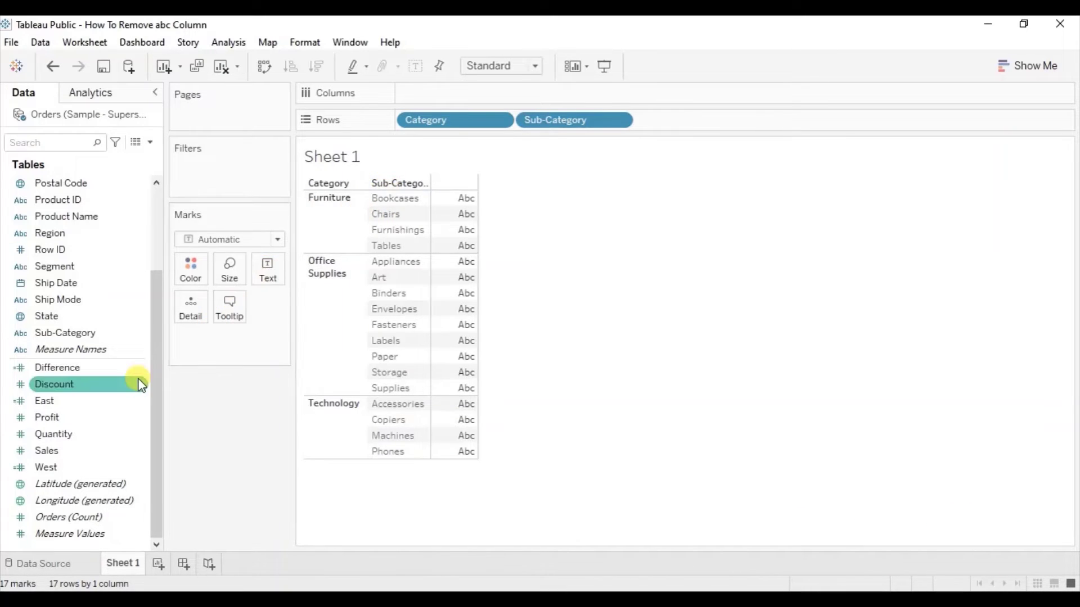
Put Sub-Category on the Text mark so its names replace Abc, and widen that column
left_click(91, 336)
left_click_drag(91, 343, 266, 278)
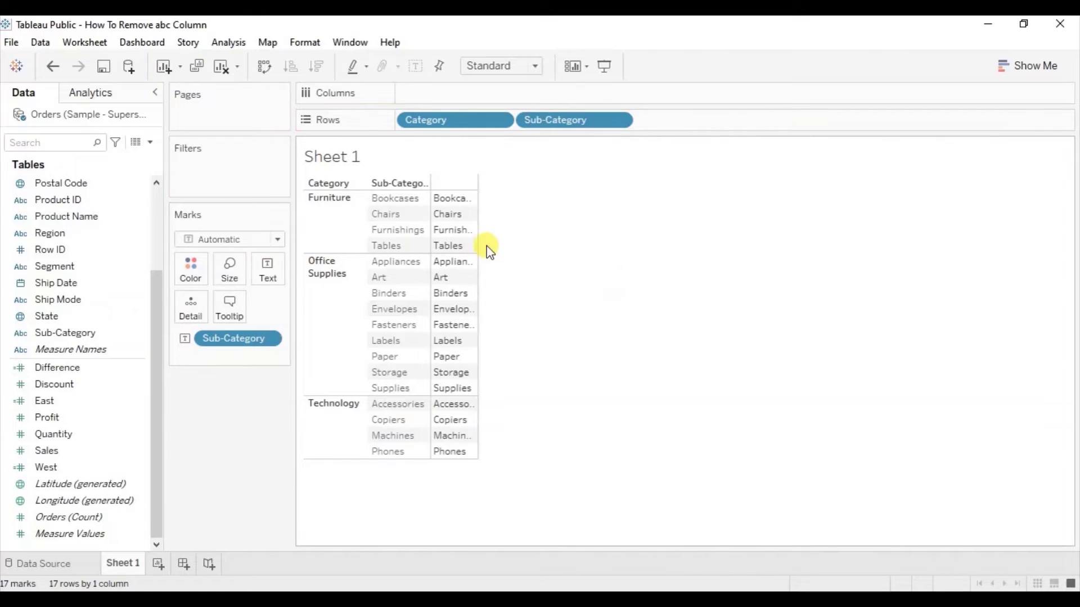
left_click_drag(478, 220, 507, 221)
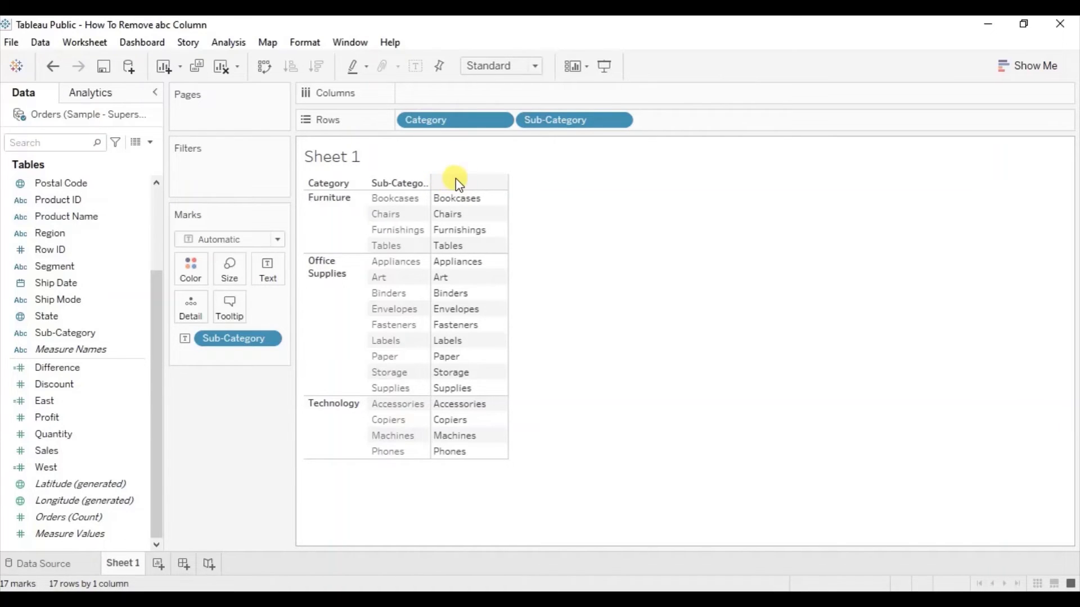
Add an ad-hoc "Sub-Category" string to Columns as a header over the names
double_click(416, 96)
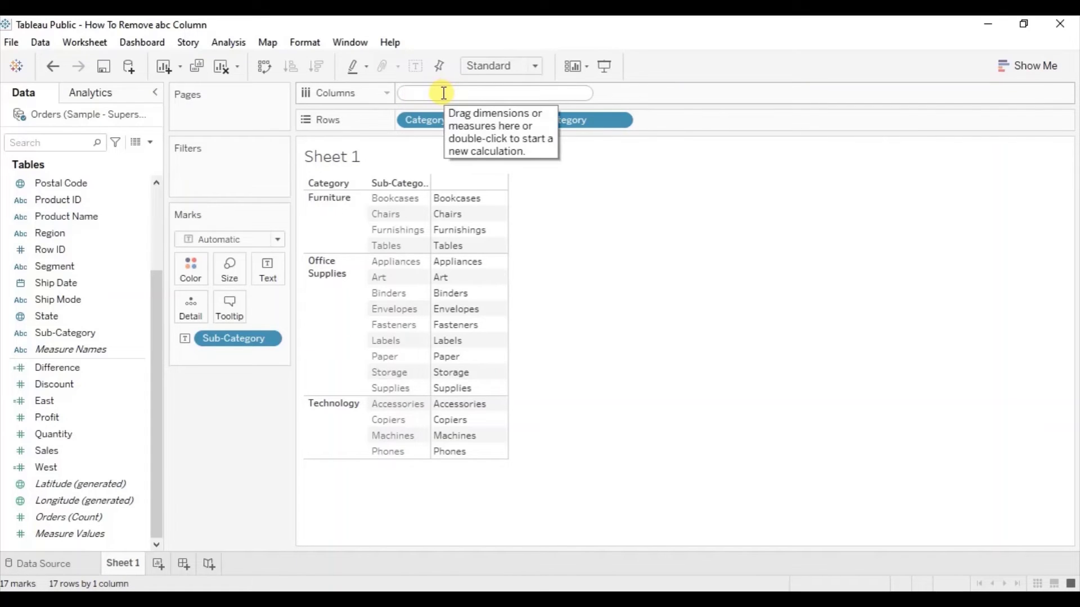
type("'")
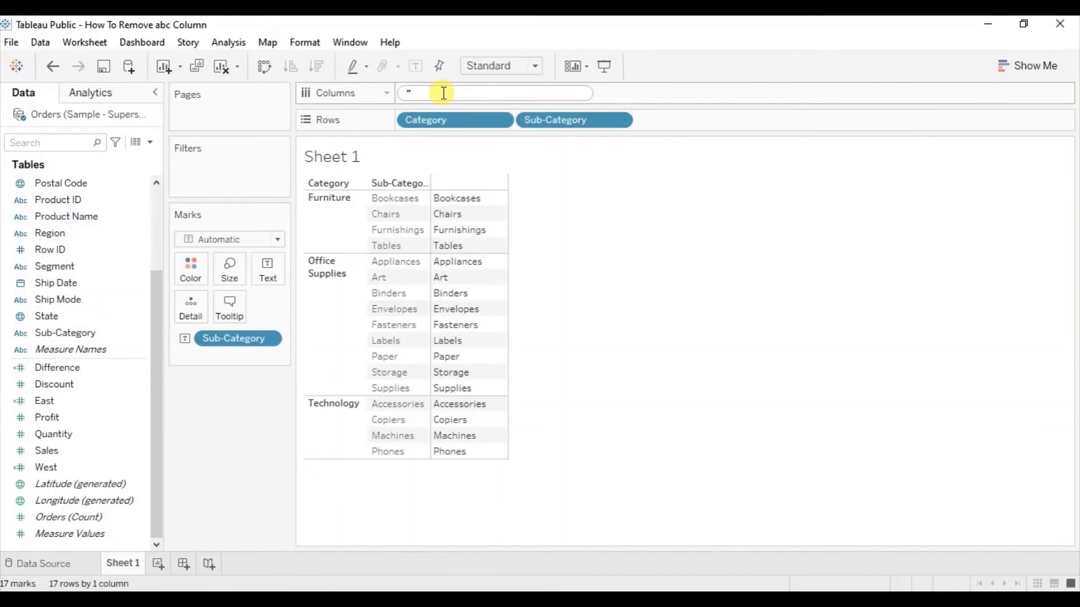
type("Sub-Category\"")
left_click(617, 104)
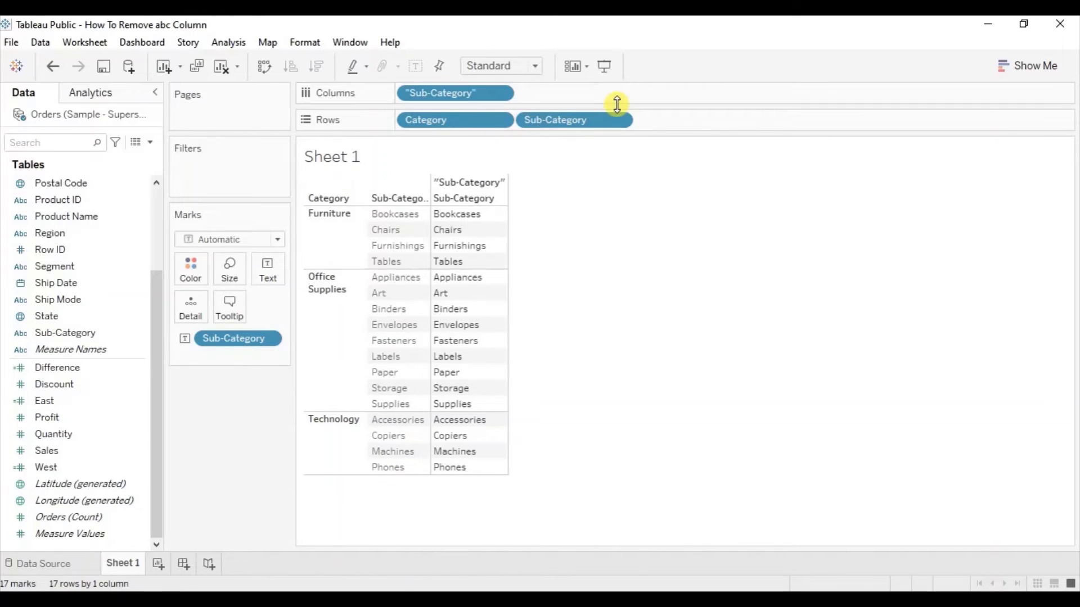
Hide the field labels for Columns, then select the new Sub-Category header
right_click(454, 183)
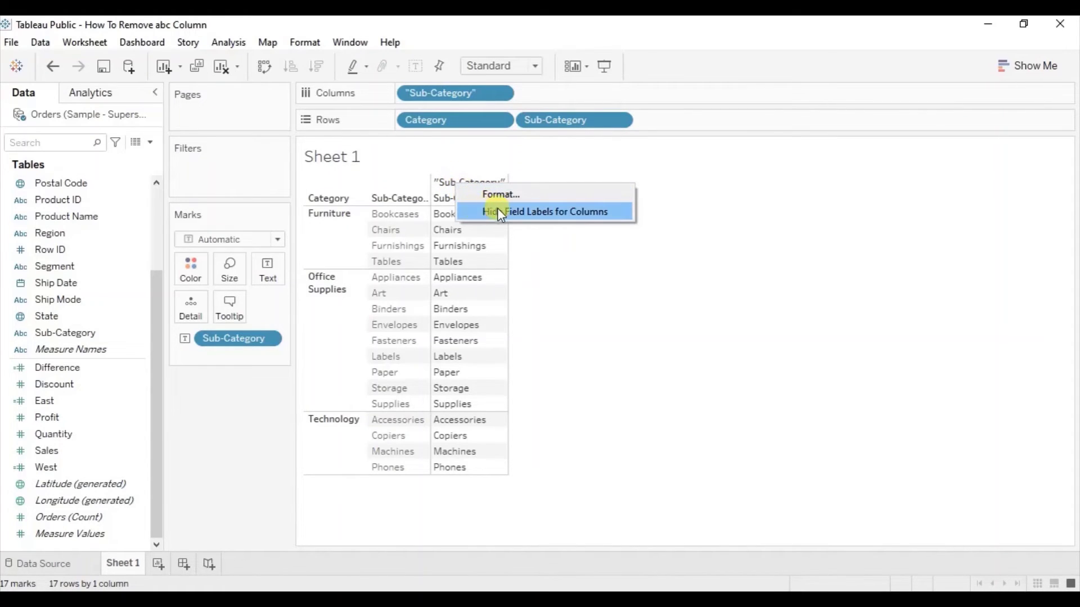
left_click(517, 212)
left_click(463, 181)
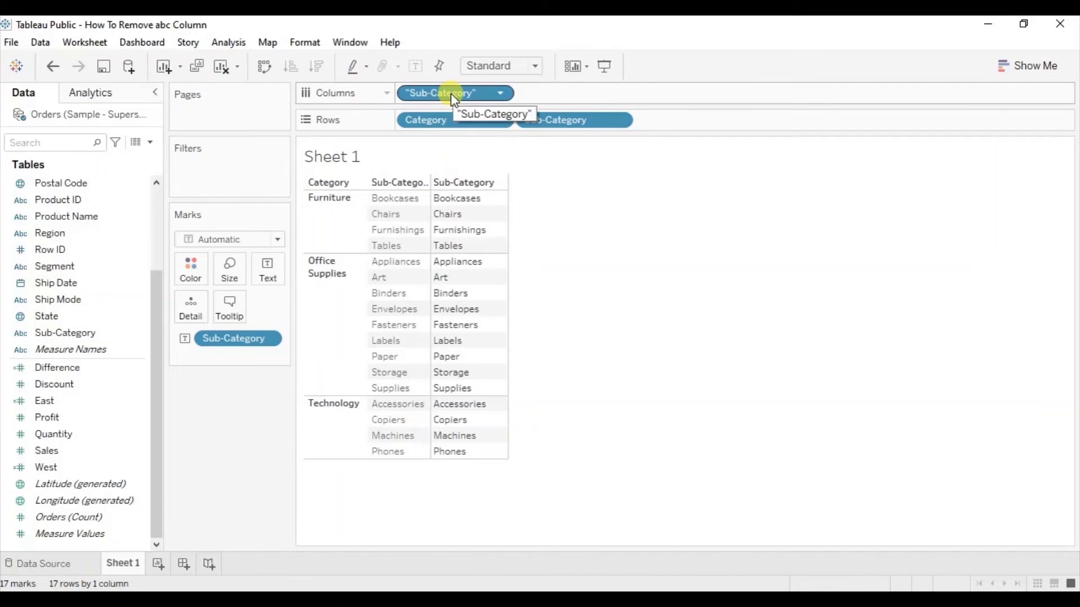
Remove the ad-hoc header pill and start a calculated field named Sub Category Header
left_click_drag(454, 99, 210, 410)
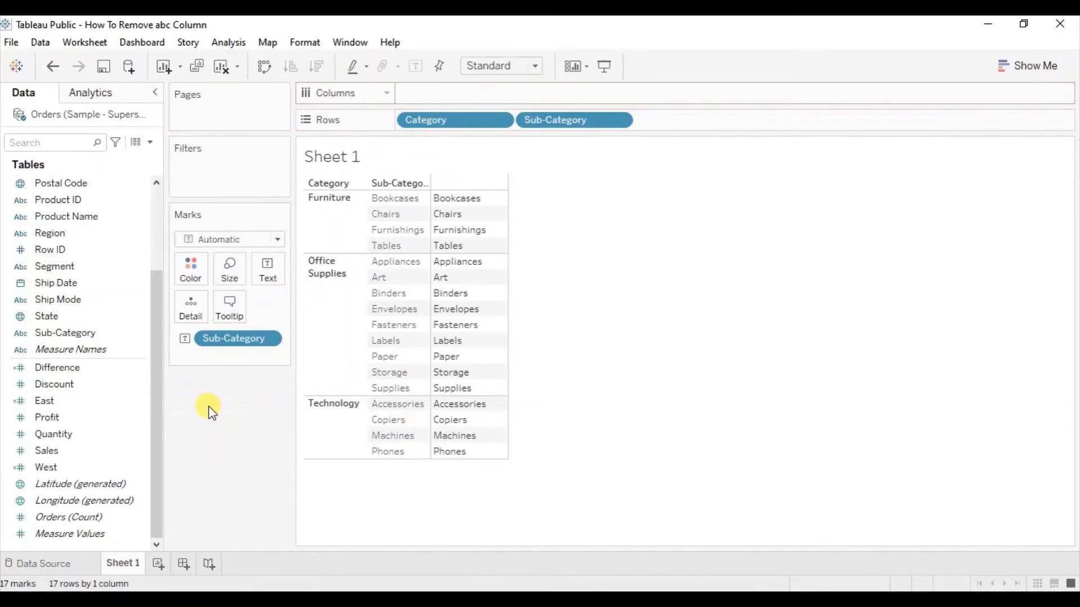
left_click(151, 145)
left_click(120, 159)
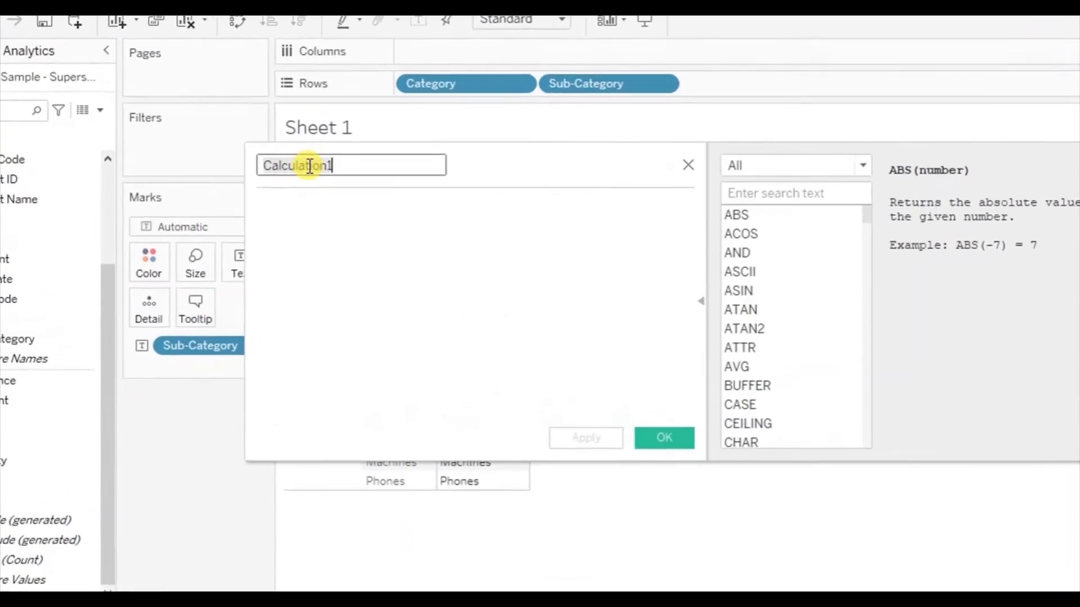
type("Sub Cat")
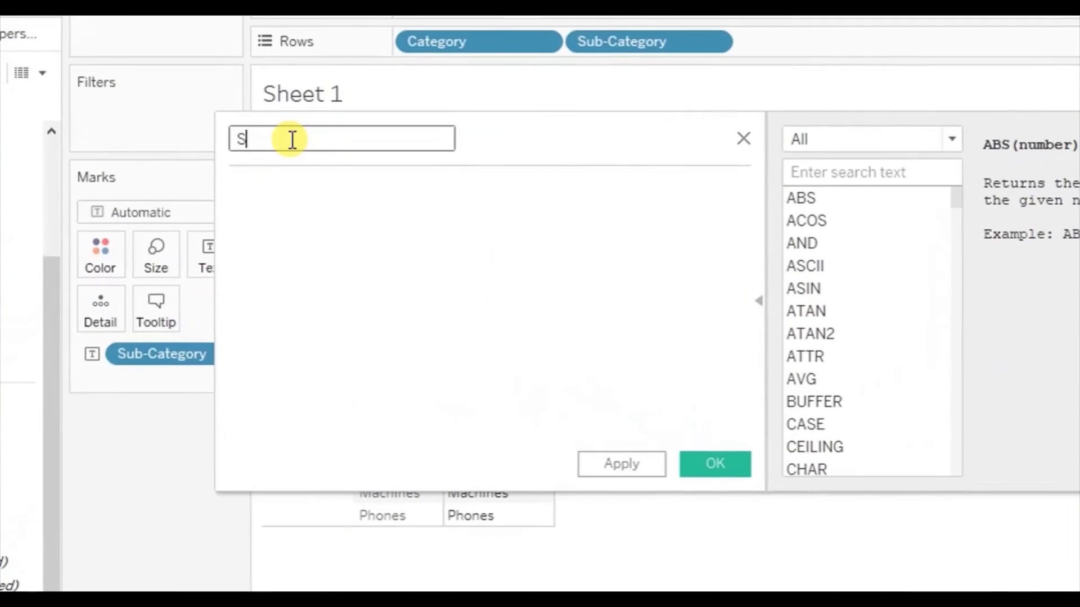
type("egory ")
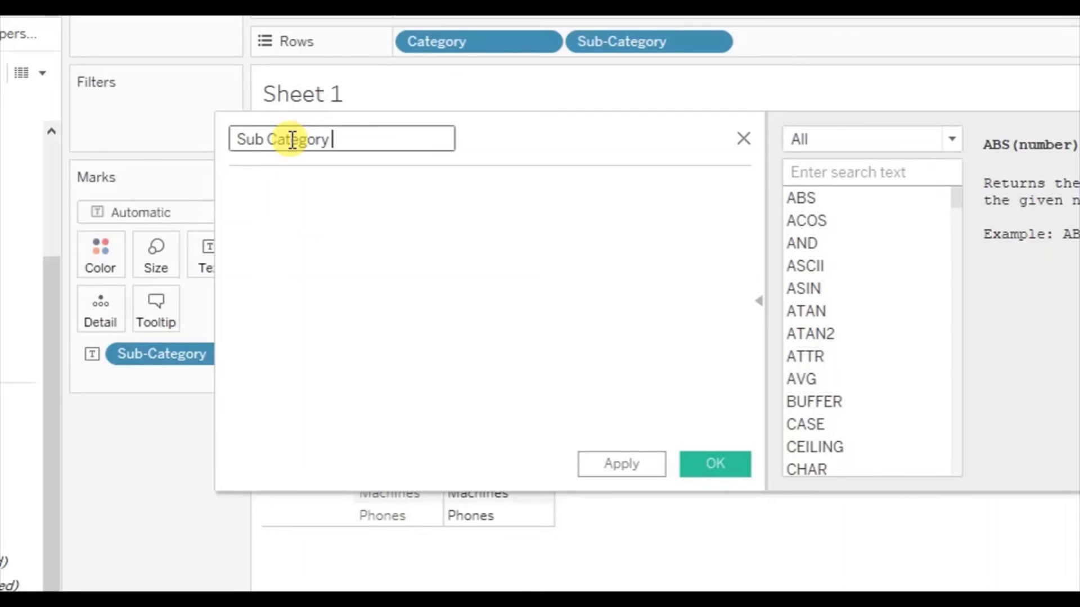
type("Header")
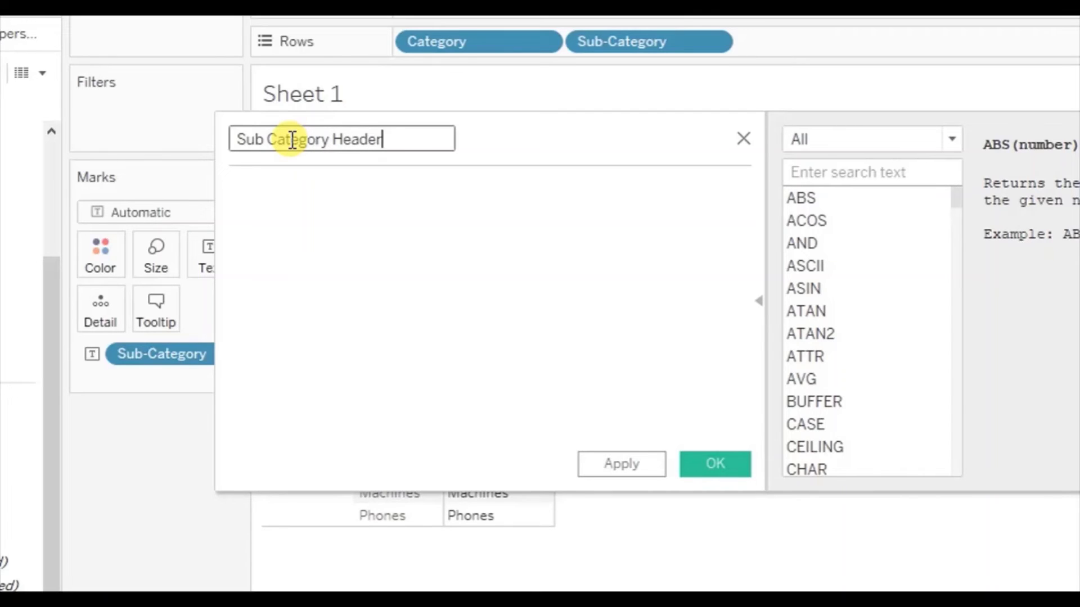
Enter the formula "Sub-Category", correct the typo, and save the calculation
left_click(293, 191)
type("\"S")
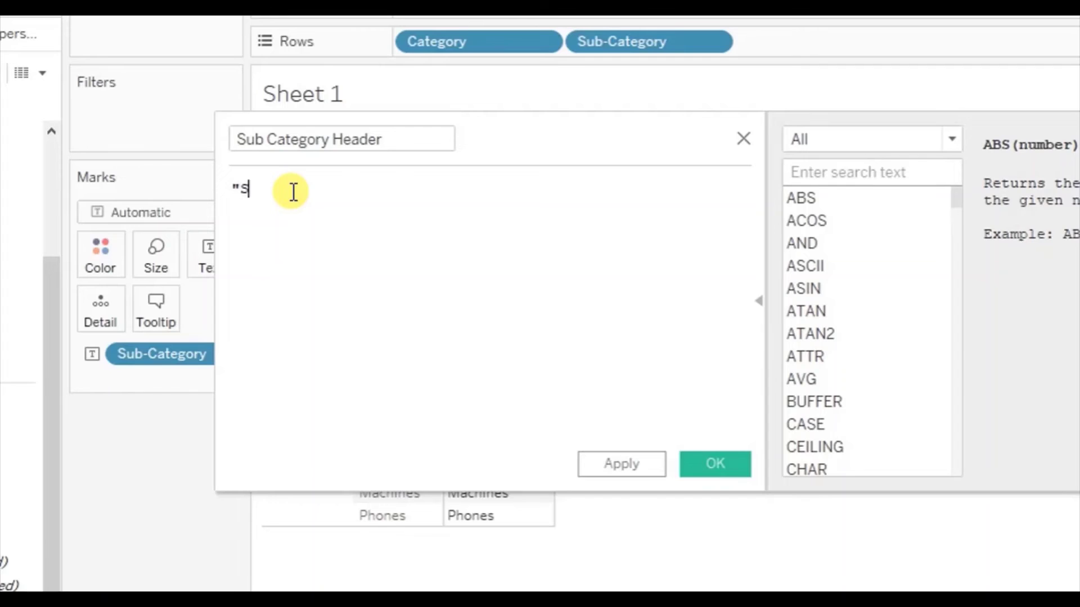
type("ub_categ")
type("ry\"")
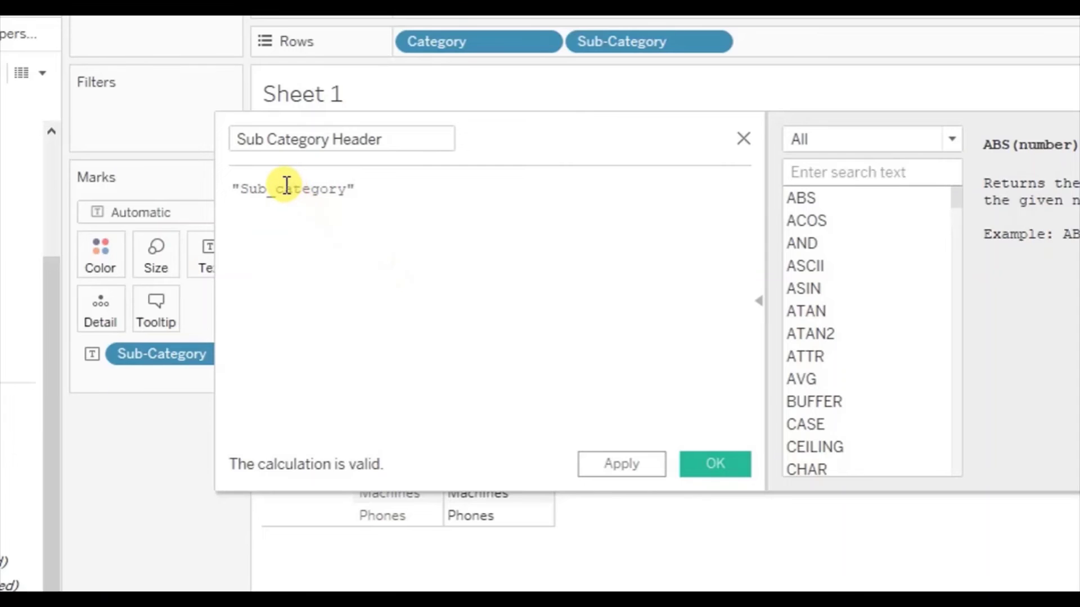
left_click(286, 186)
key("BackSpace")
key("BackSpace")
type("-")
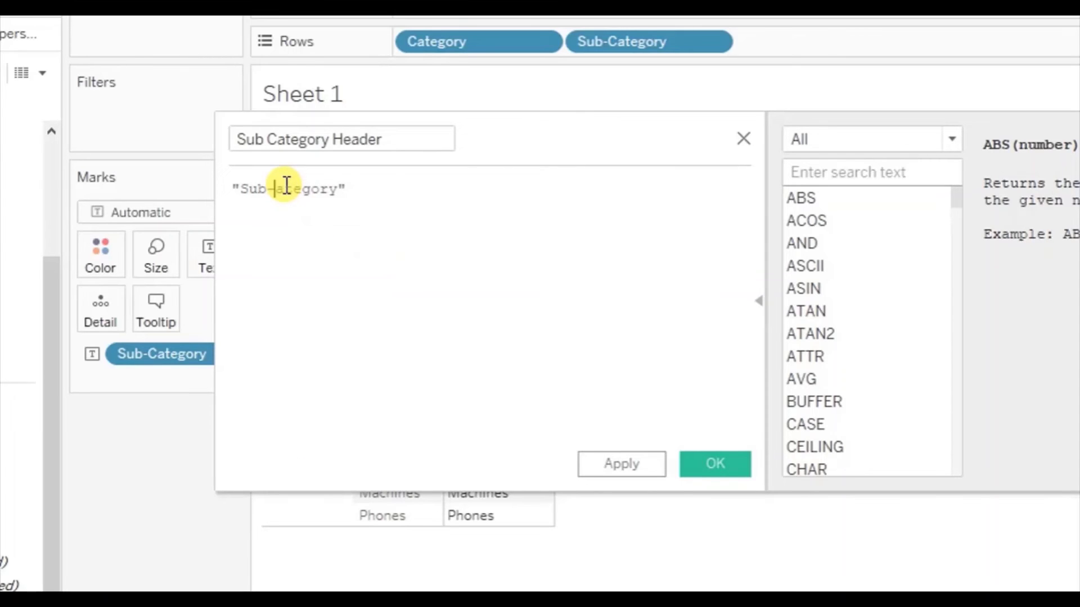
type("C")
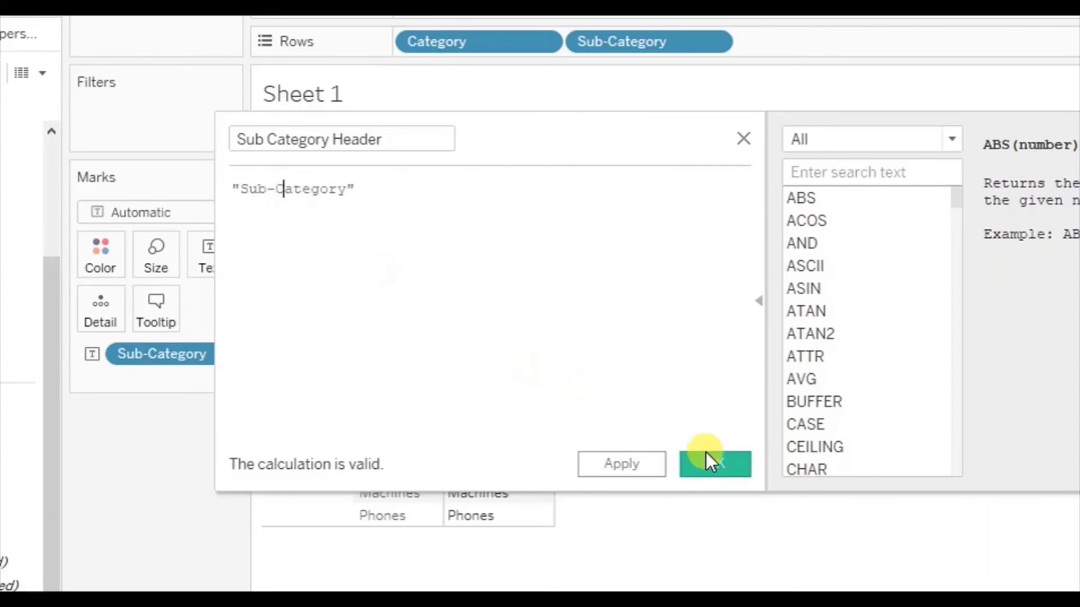
left_click(711, 456)
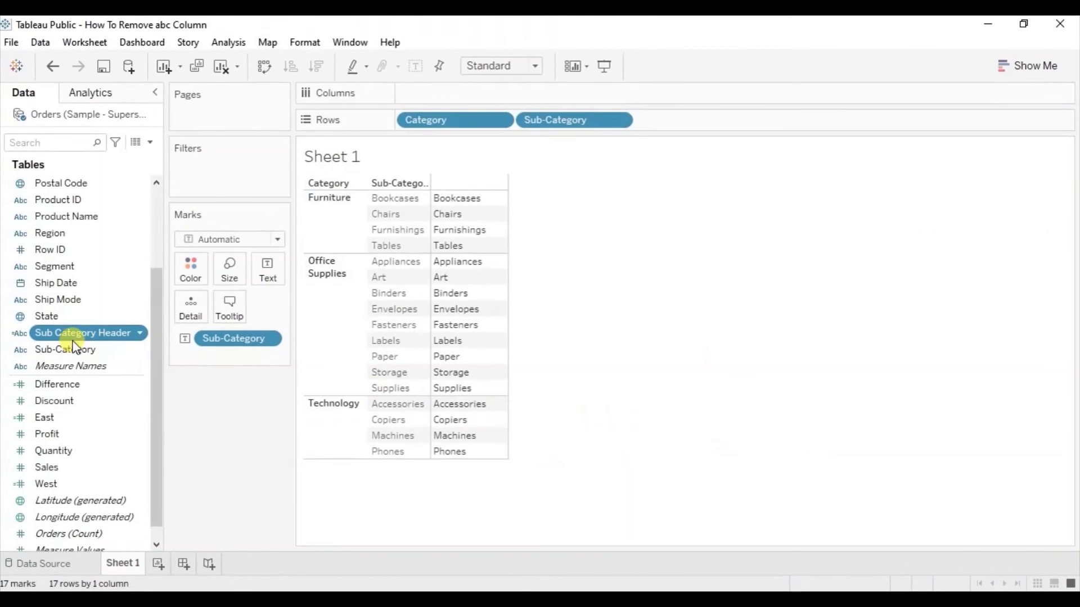
Place Sub Category Header on Columns and turn off Show Header for the Rows Sub-Category pill
left_click_drag(66, 335, 437, 95)
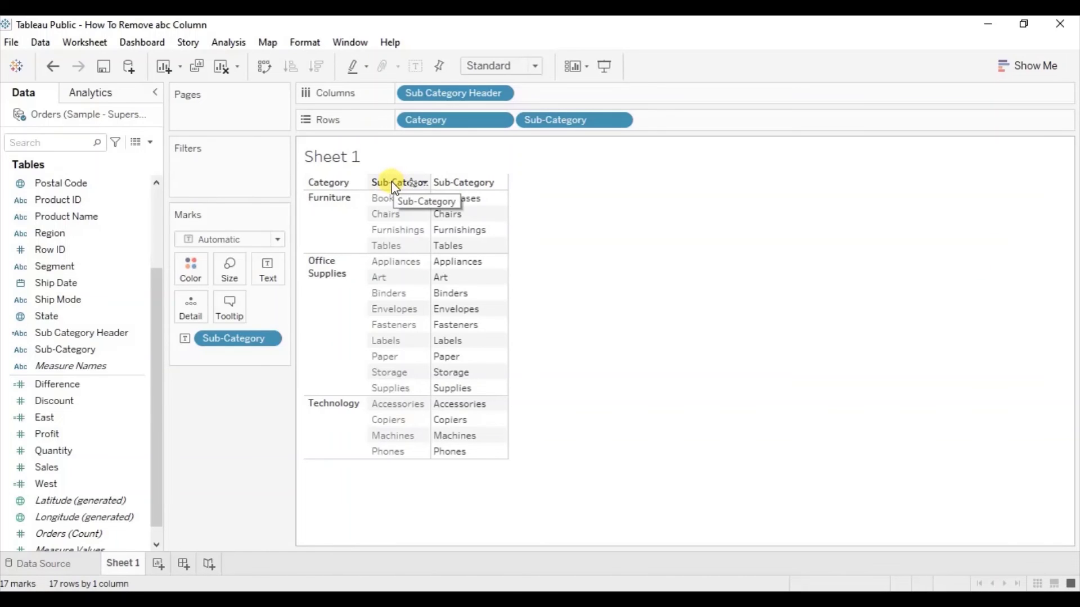
right_click(567, 123)
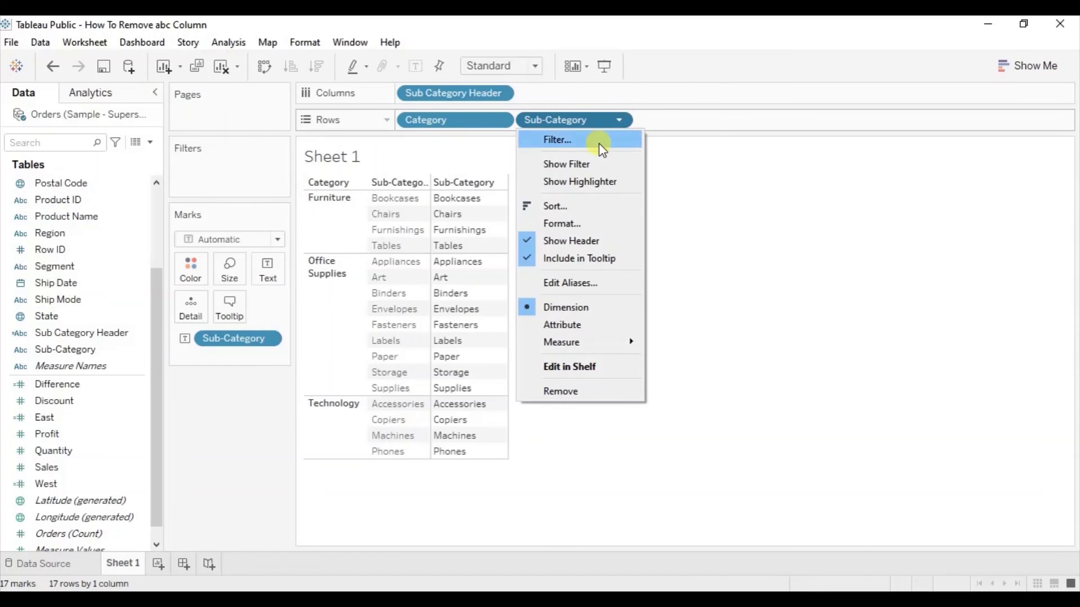
left_click(565, 241)
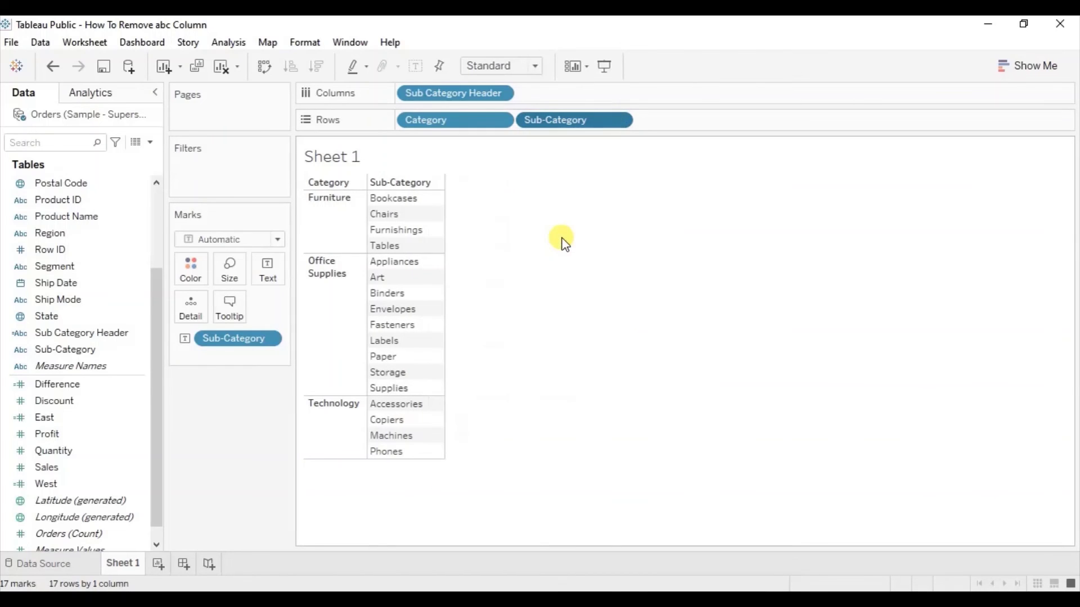